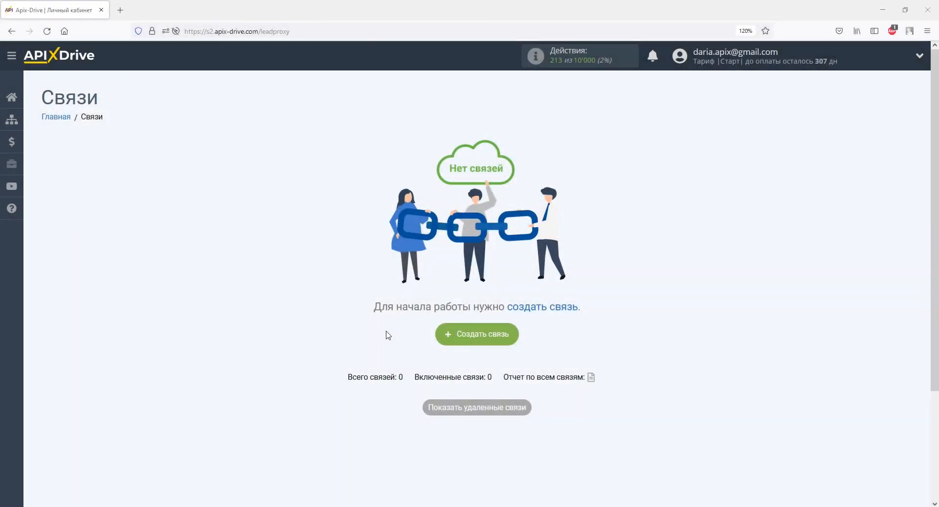
Create a new connection and choose Prom as its data source system.
click(443, 337)
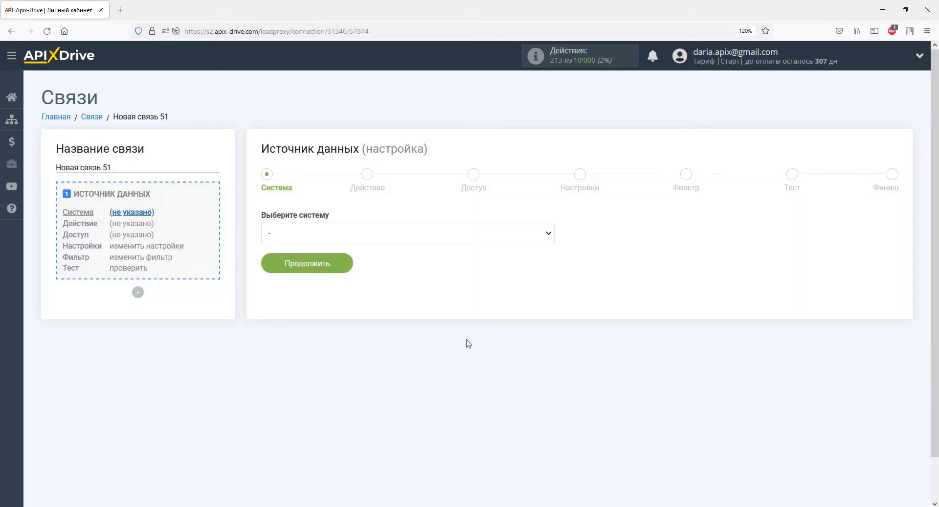
click(547, 239)
drag(550, 257, 550, 404)
click(499, 329)
click(321, 265)
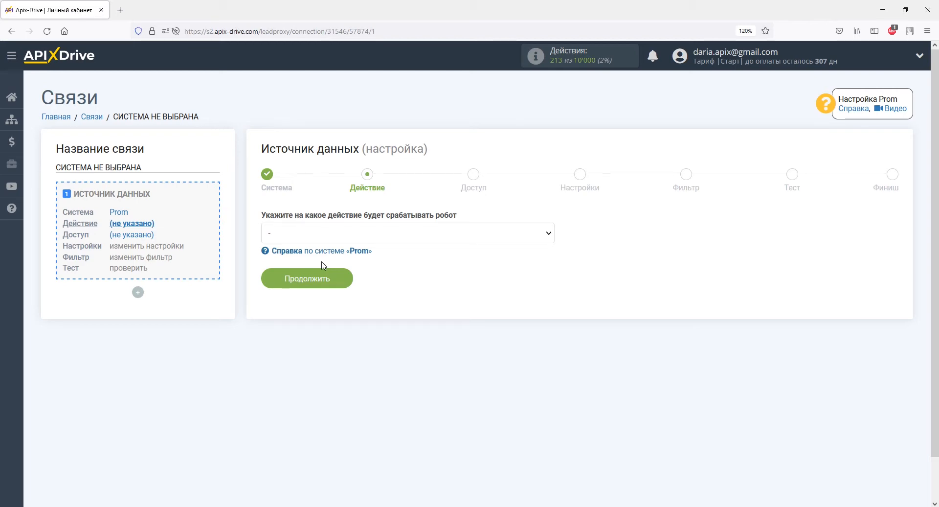
Set the Prom source action to «Загрузить заказы (новые)» and continue to the access stage.
click(319, 234)
click(320, 265)
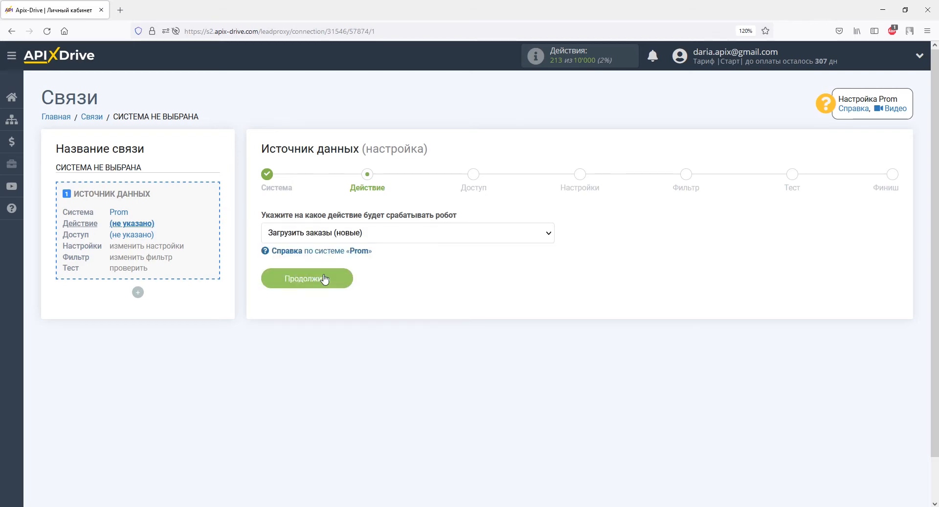
click(325, 279)
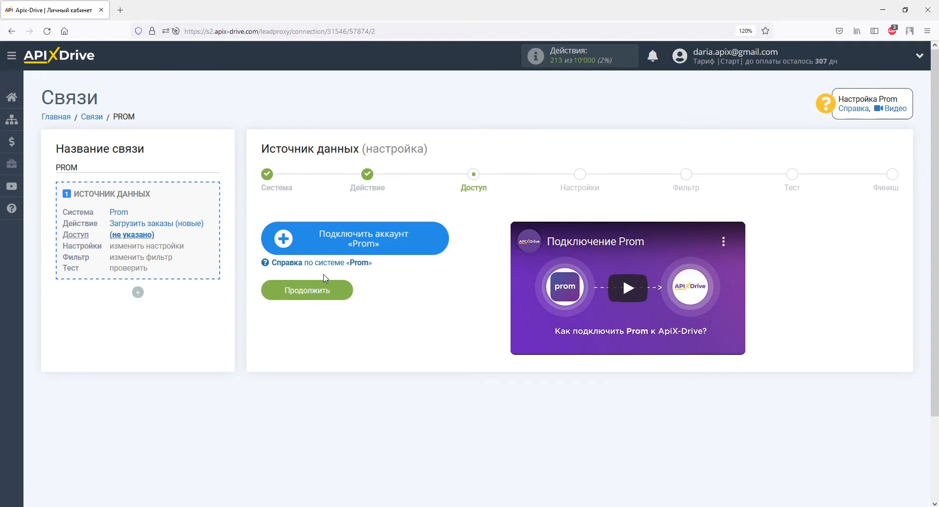
Connect the Prom account by pasting its API key, save the integration and continue with that account.
click(307, 241)
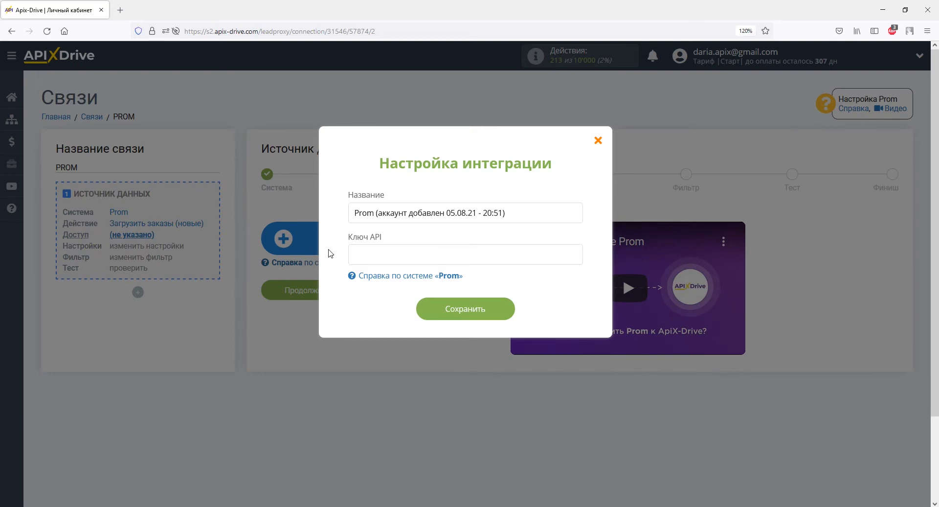
right_click(364, 255)
click(388, 330)
click(430, 308)
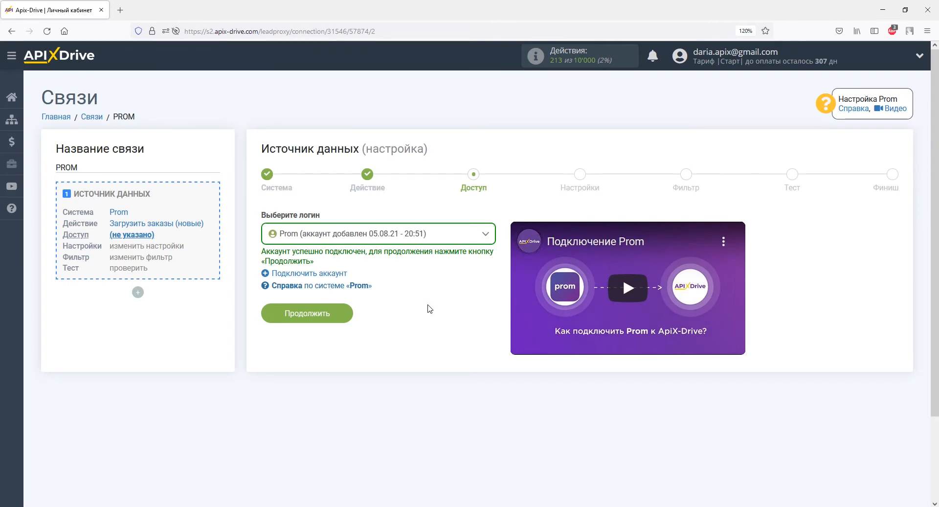
click(343, 314)
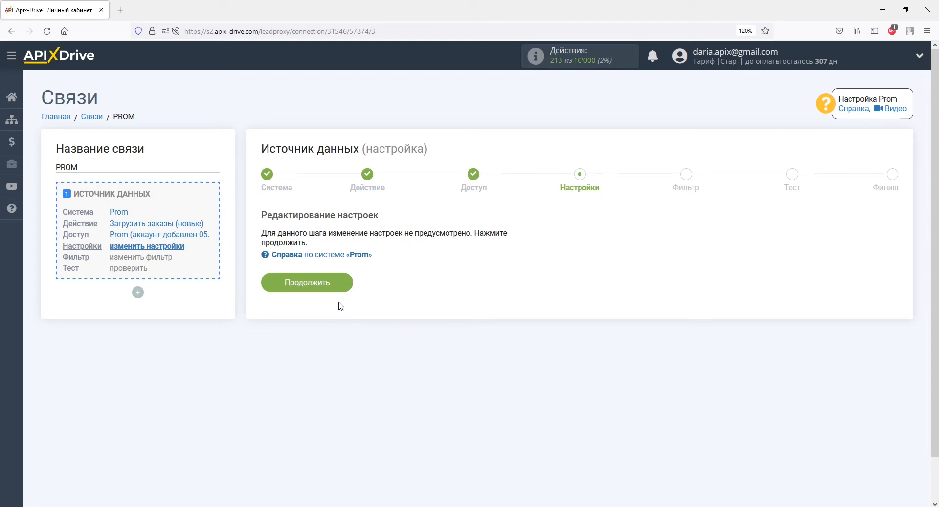
Complete the Prom source setup with default settings and no filter conditions, accepting the test order data.
click(339, 282)
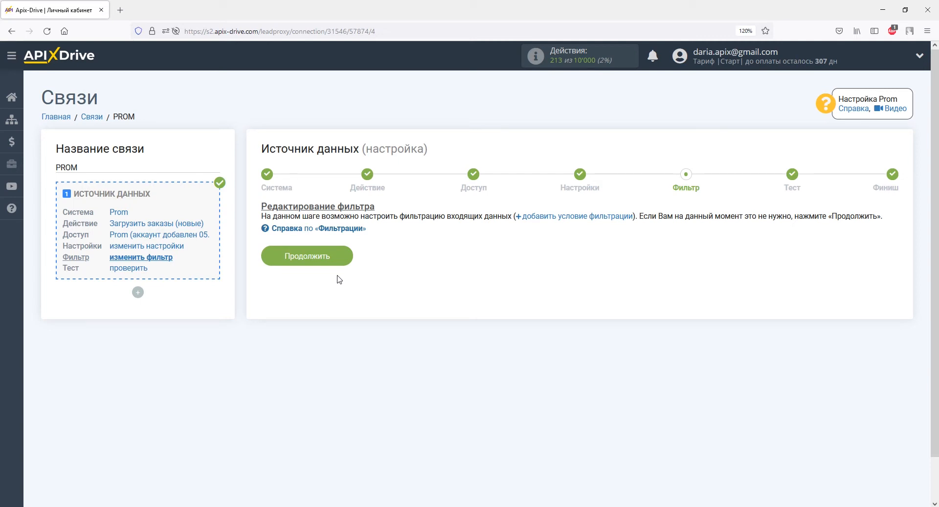
click(340, 256)
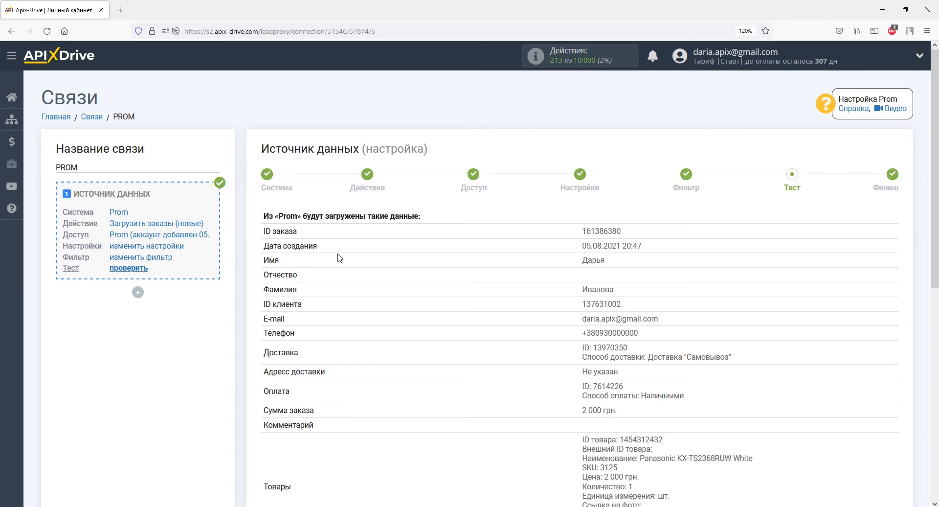
scroll(339, 256, down, 5)
click(832, 322)
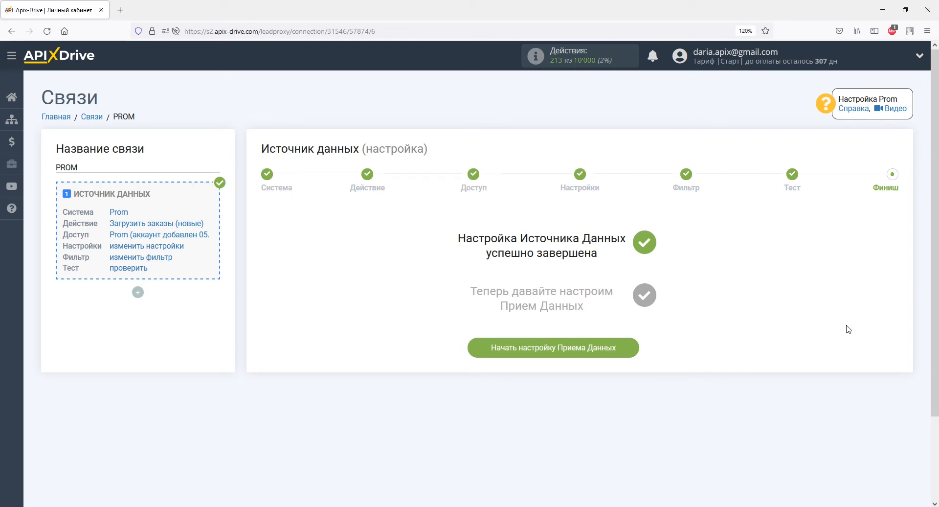
Start the data destination setup and choose РемОнлайн as the receiving system.
click(628, 347)
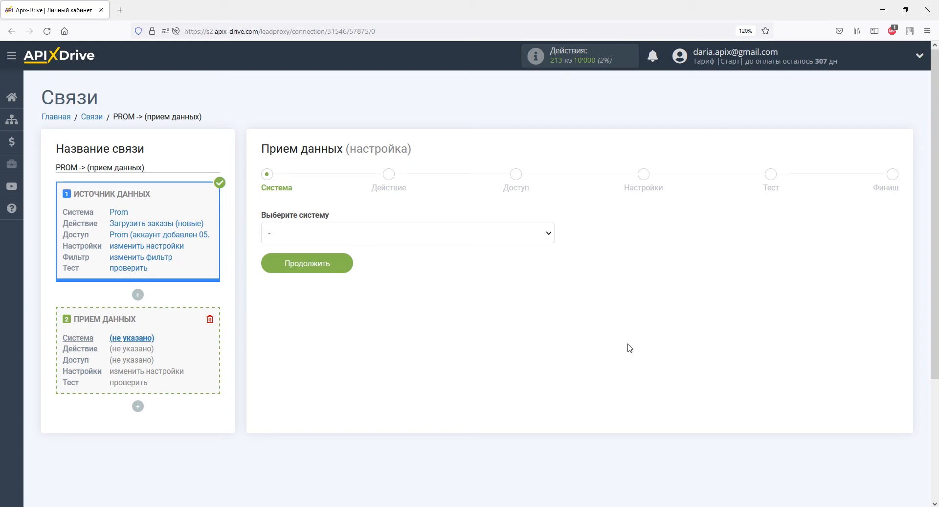
click(548, 234)
drag(550, 250, 558, 482)
click(509, 431)
click(321, 263)
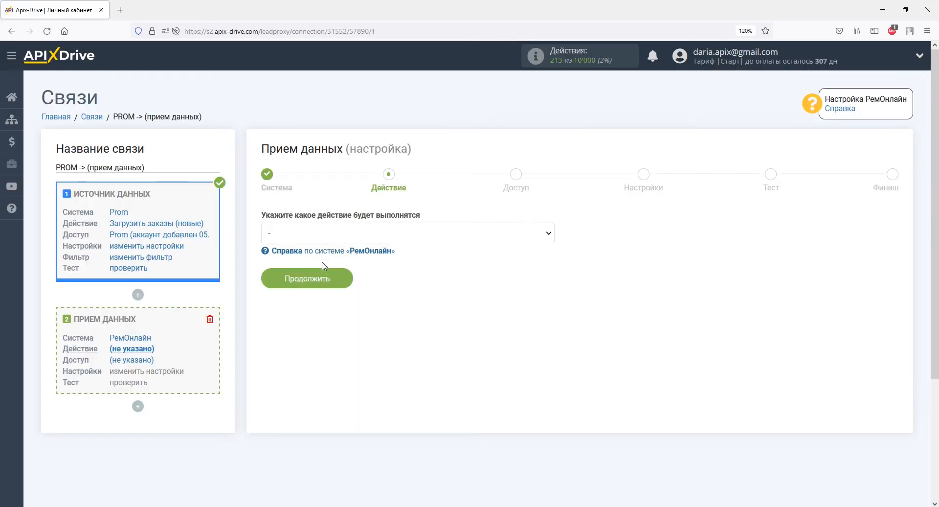
Set the РемОнлайн action to «Создать заказ» and continue to the access stage.
click(329, 240)
click(317, 265)
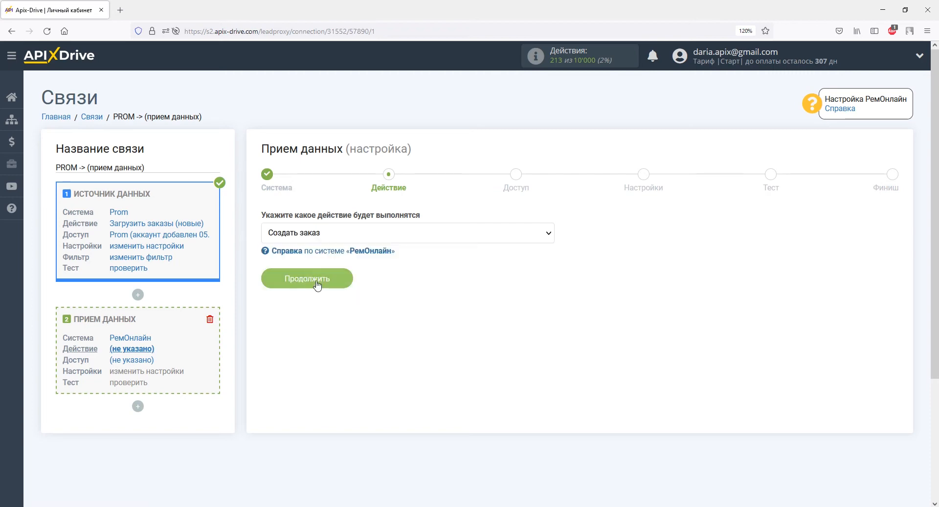
click(316, 282)
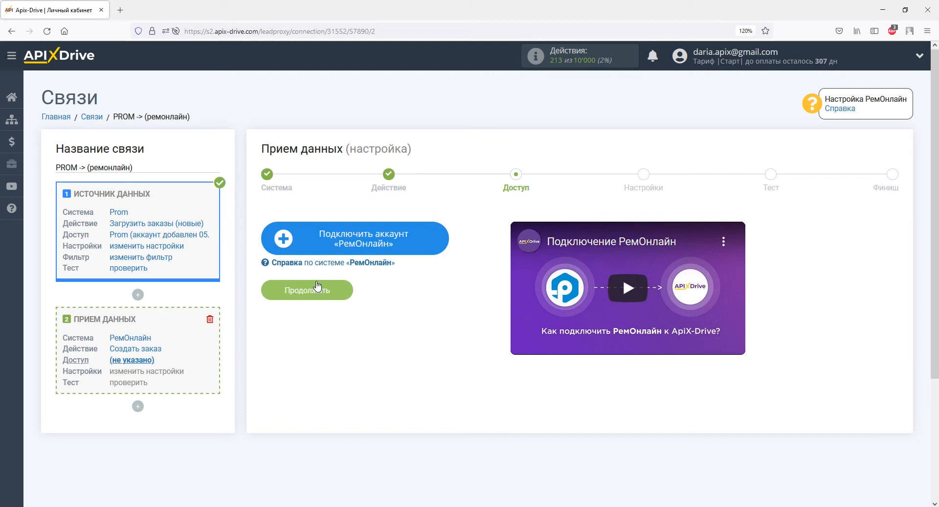
Begin connecting a РемОнлайн account, then switch to РемОнлайн and copy the API key from its API settings.
click(307, 239)
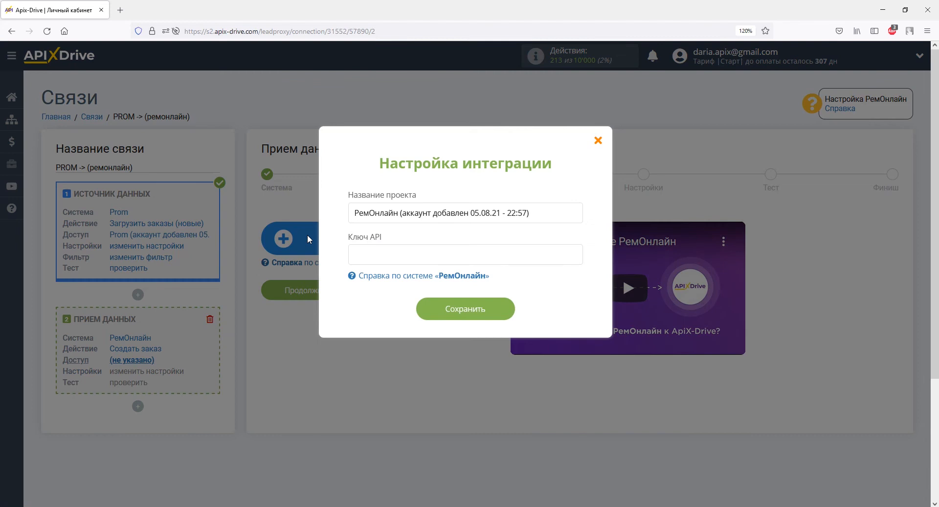
key(alt+Tab)
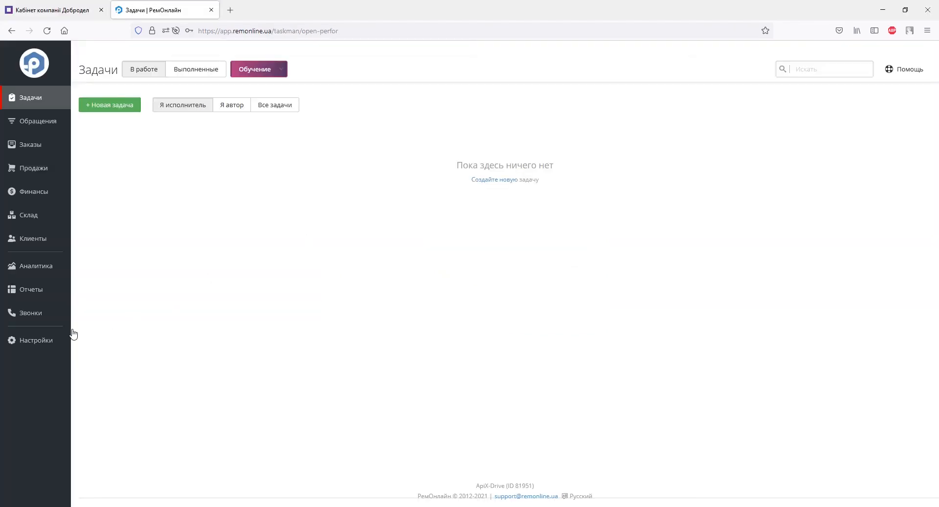
click(49, 338)
click(88, 308)
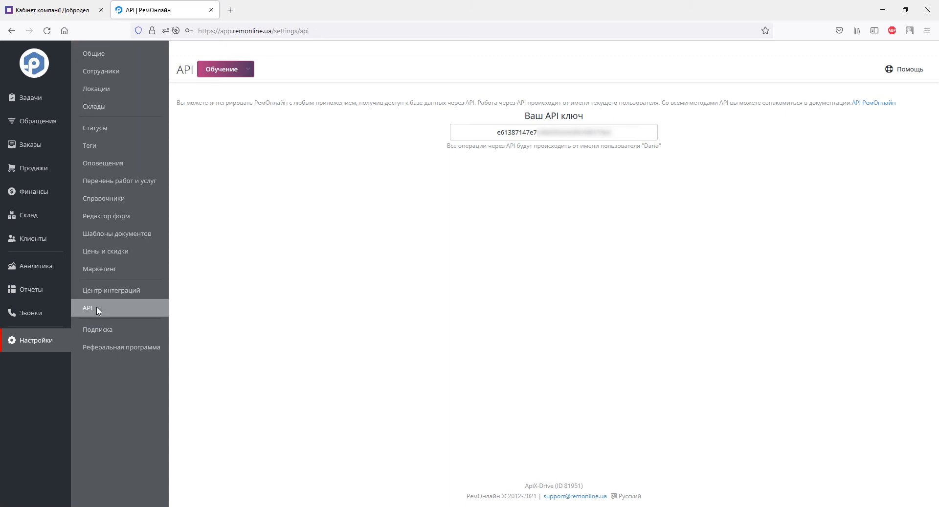
drag(494, 132, 611, 139)
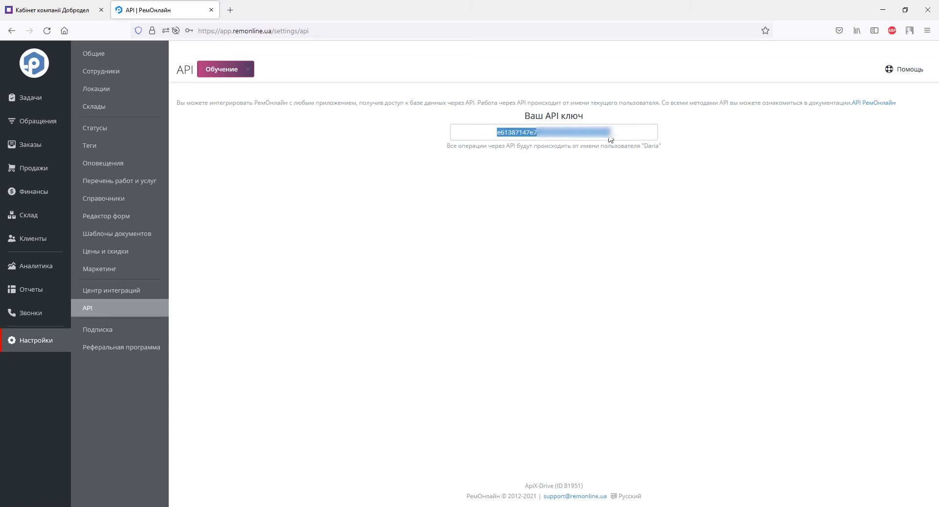
right_click(611, 139)
click(629, 188)
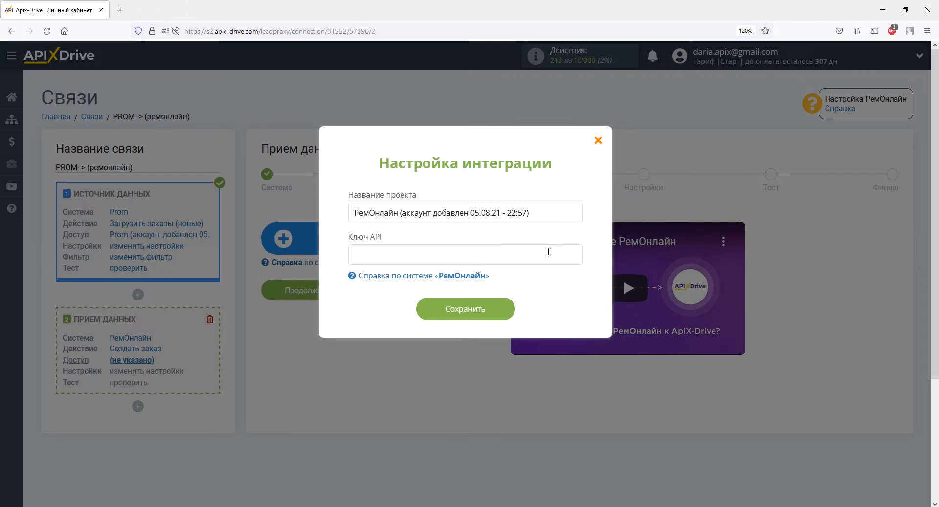
Paste the API key into the РемОнлайн integration settings, save it and continue with the connected account.
right_click(550, 253)
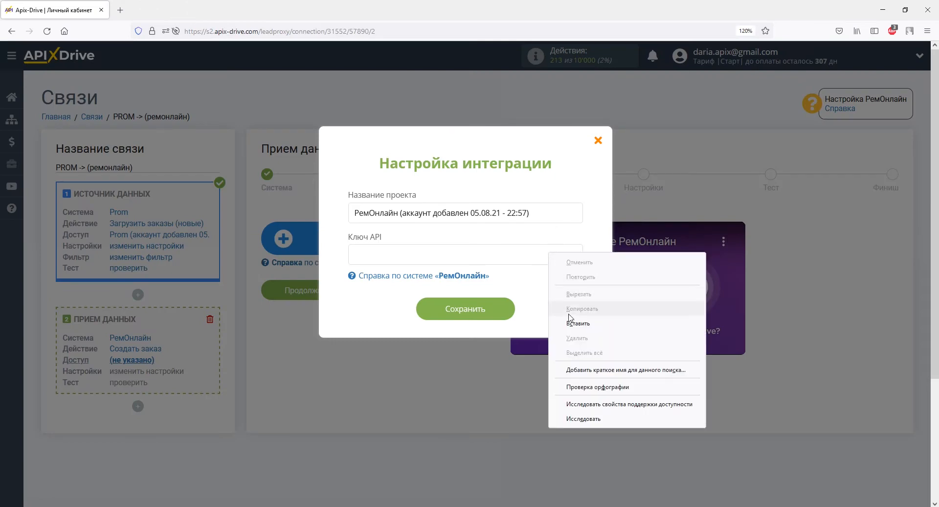
click(577, 323)
click(499, 308)
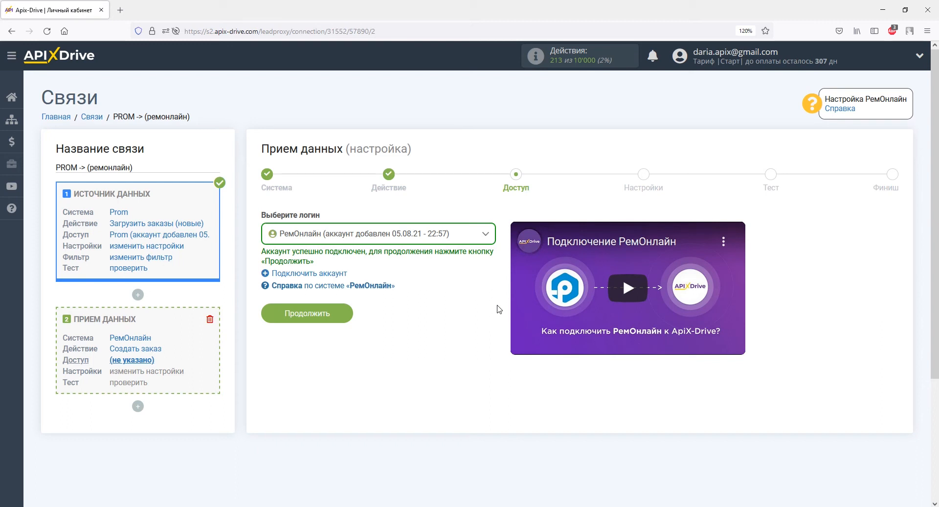
click(336, 317)
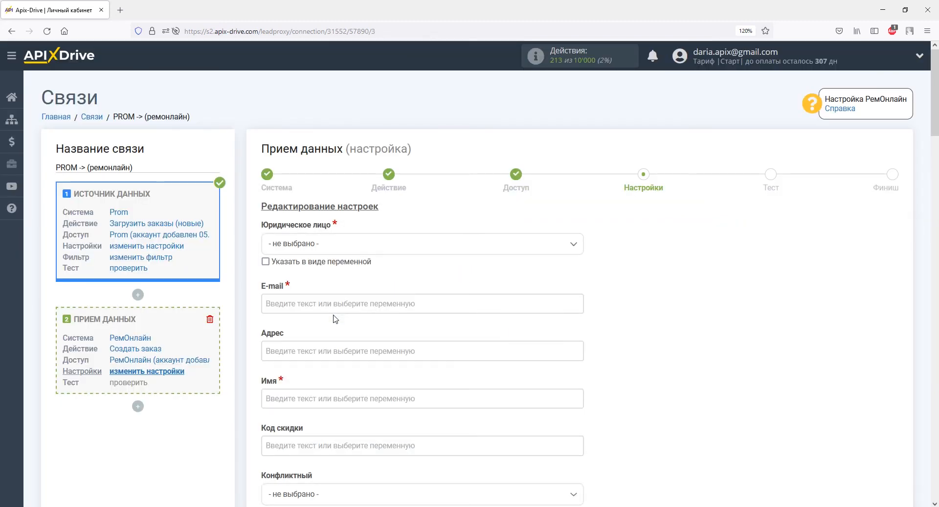
Select a value for «Юридическое лицо» and map the E-mail field to Prom's E-mail variable.
click(338, 245)
click(289, 318)
click(288, 305)
click(317, 333)
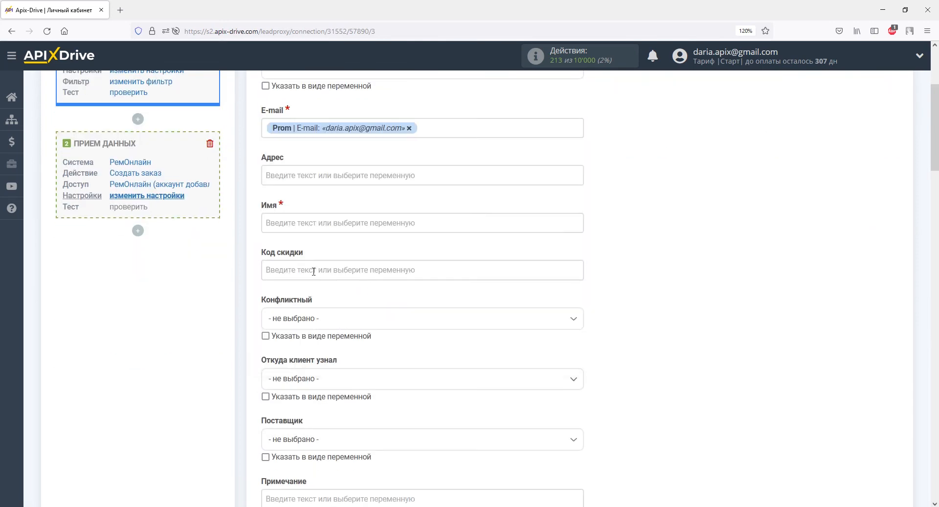
Map the «Имя» field to Prom's «Имя» variable.
click(307, 229)
drag(573, 232, 587, 281)
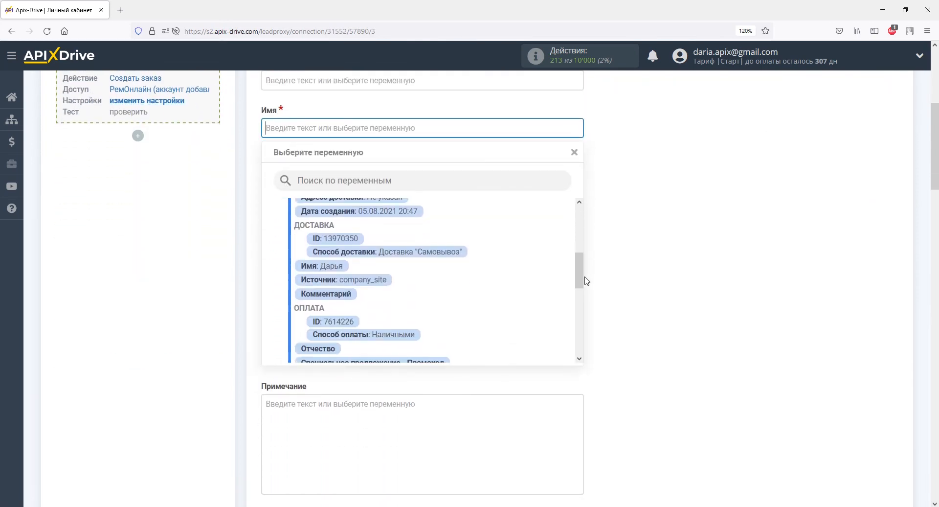
click(343, 266)
Map the required «Телефон» field to Prom's «Телефон» variable.
scroll(343, 266, down, 3)
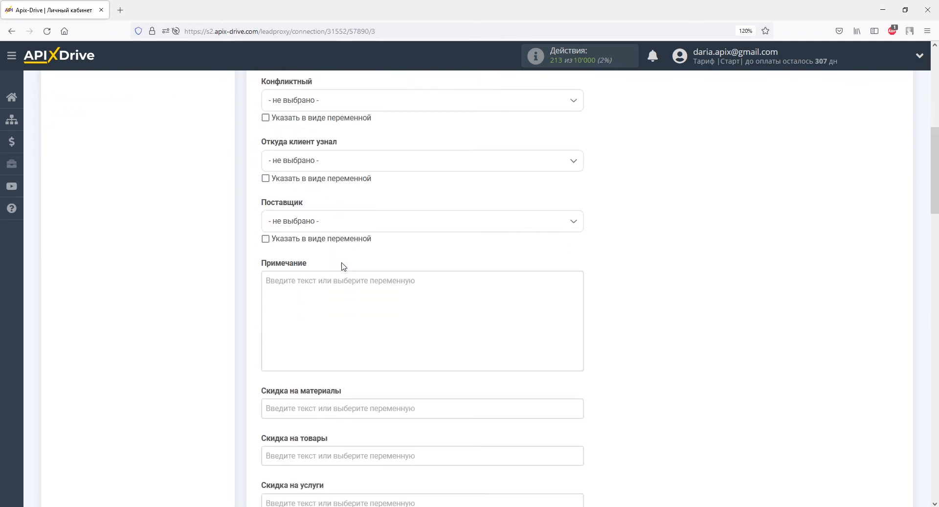
scroll(343, 267, down, 5)
click(342, 304)
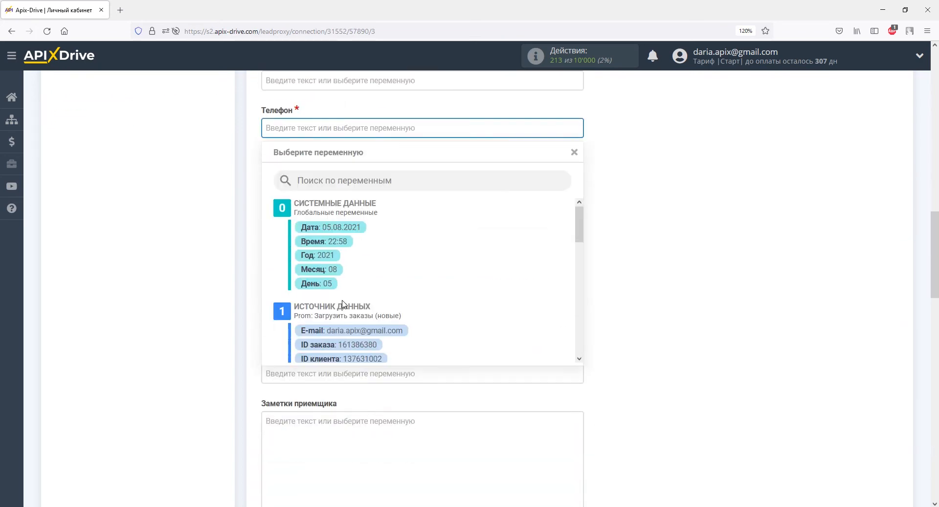
drag(577, 225, 571, 304)
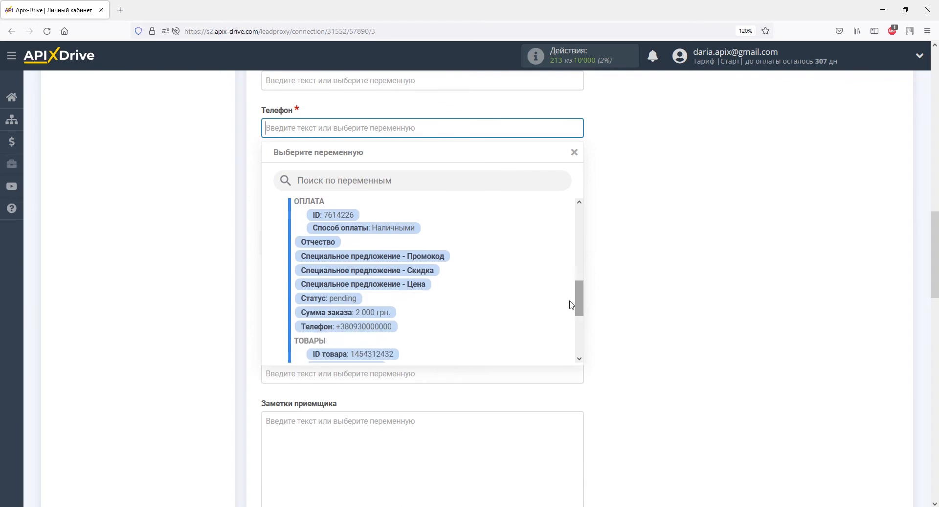
click(386, 326)
Select a workshop for the required «Мастерская» field and an order type for «Тип заказа».
scroll(386, 325, down, 5)
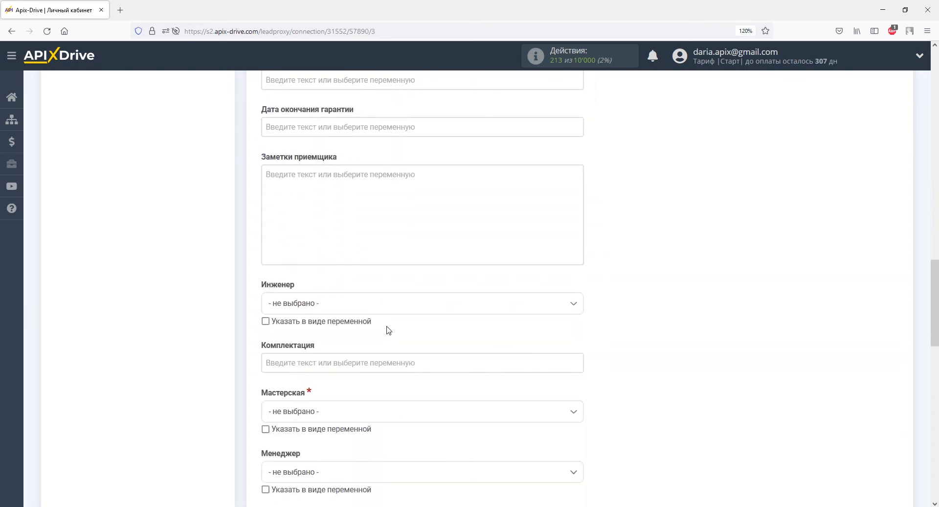
scroll(388, 330, down, 4)
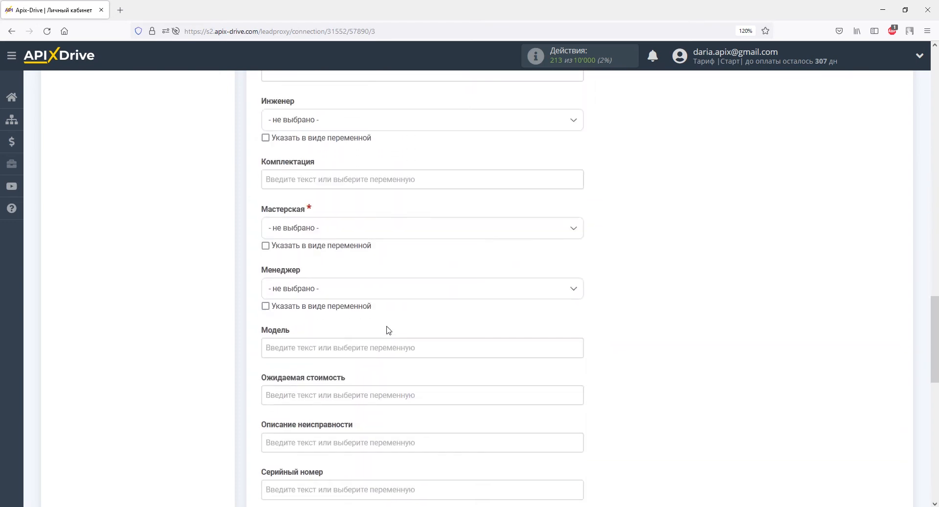
click(385, 228)
click(311, 286)
scroll(313, 294, down, 1)
scroll(312, 294, down, 5)
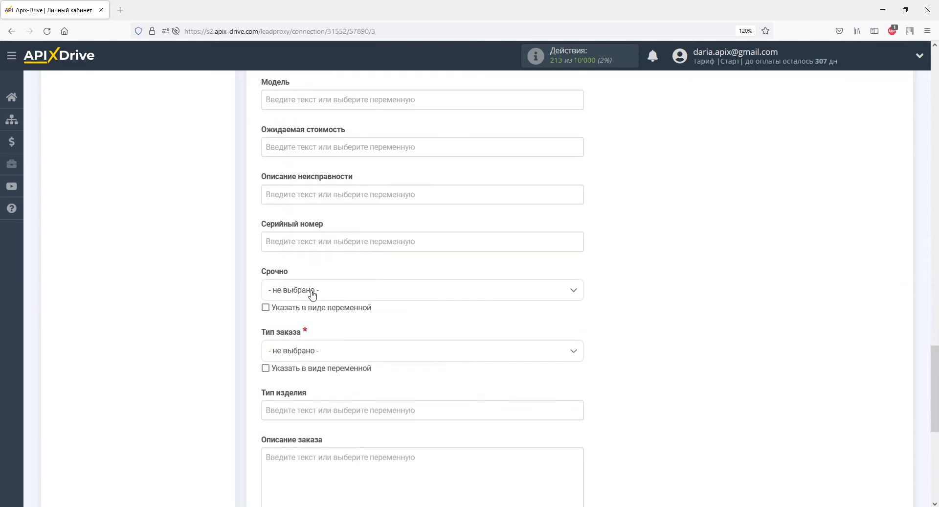
click(325, 351)
click(318, 410)
Fill «Описание заказа» with the text "Заказ из Prom" followed by Prom's «ID заказа» variable.
scroll(314, 343, down, 4)
click(304, 301)
scroll(308, 318, down, 2)
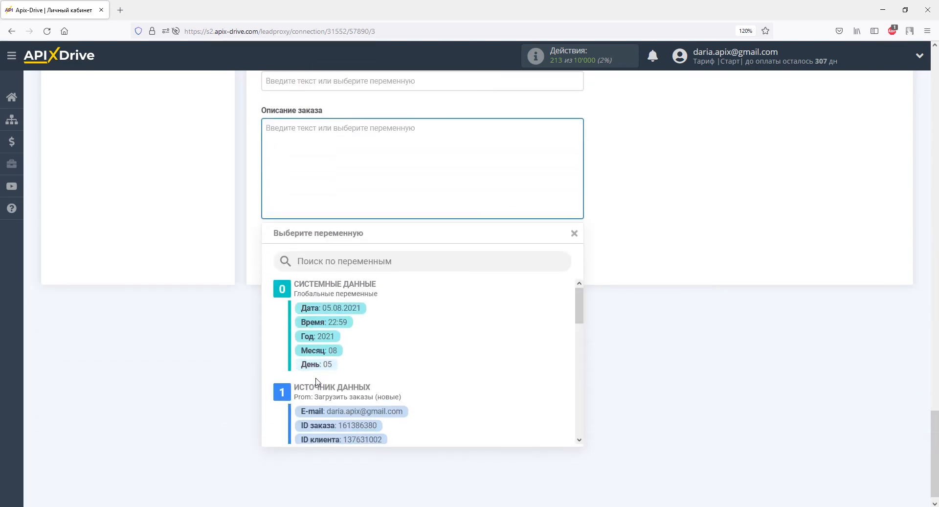
click(316, 431)
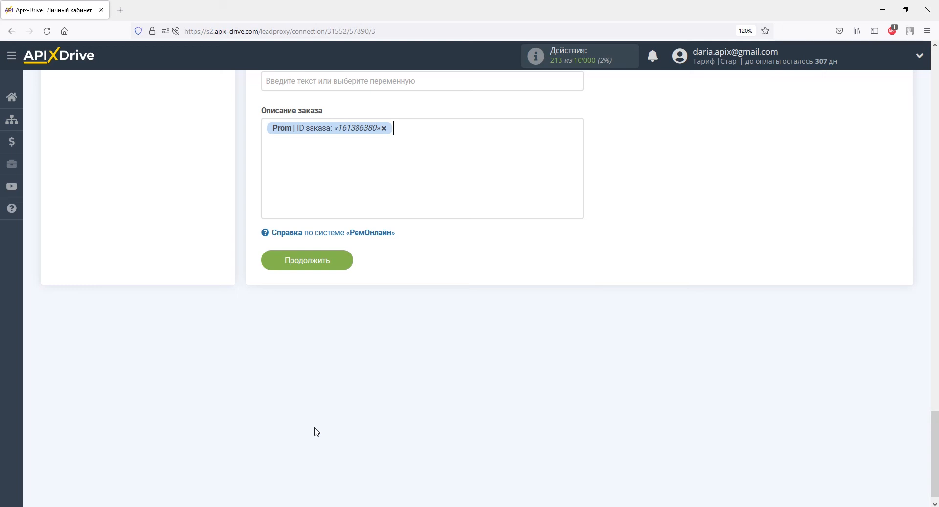
text(Заказ из Prom)
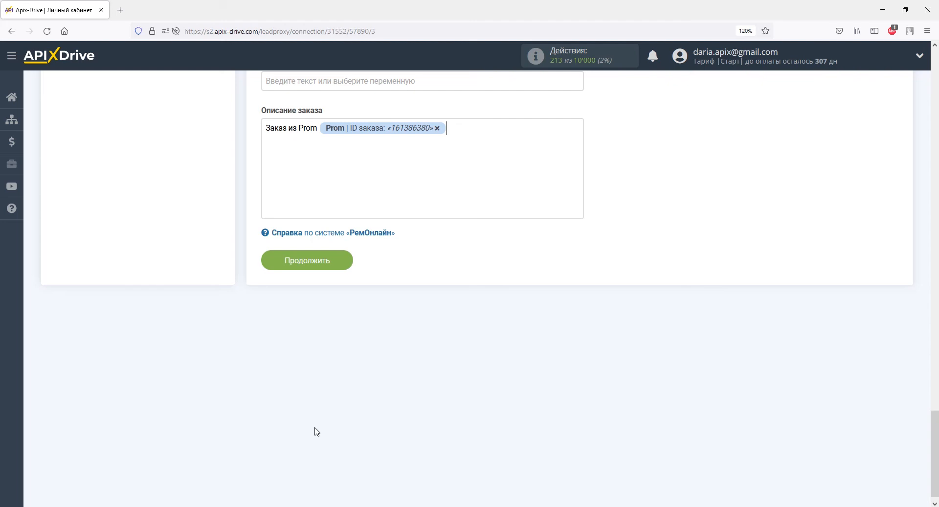
Extend «Описание заказа» with Prom's product «Наименование» variable on a new line and a "Цена:" line with the product's «Цена» variable.
click(323, 148)
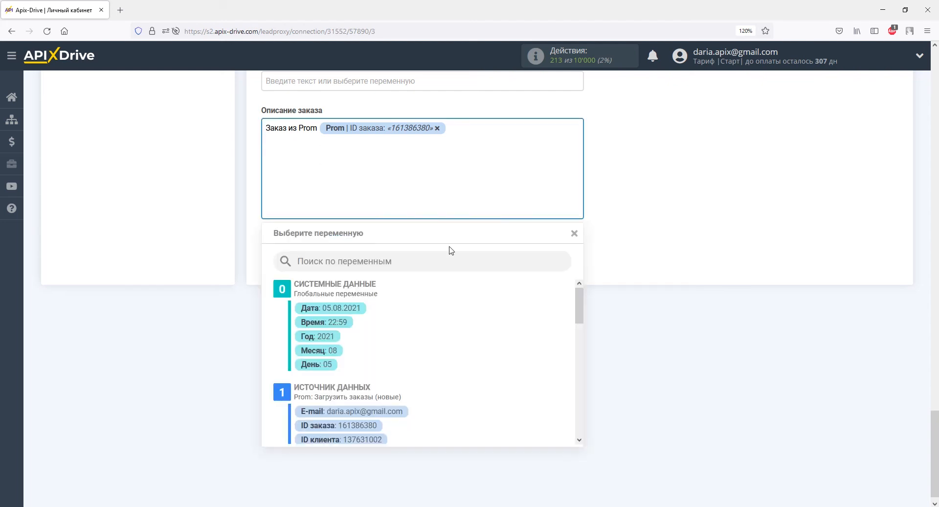
drag(578, 313, 591, 406)
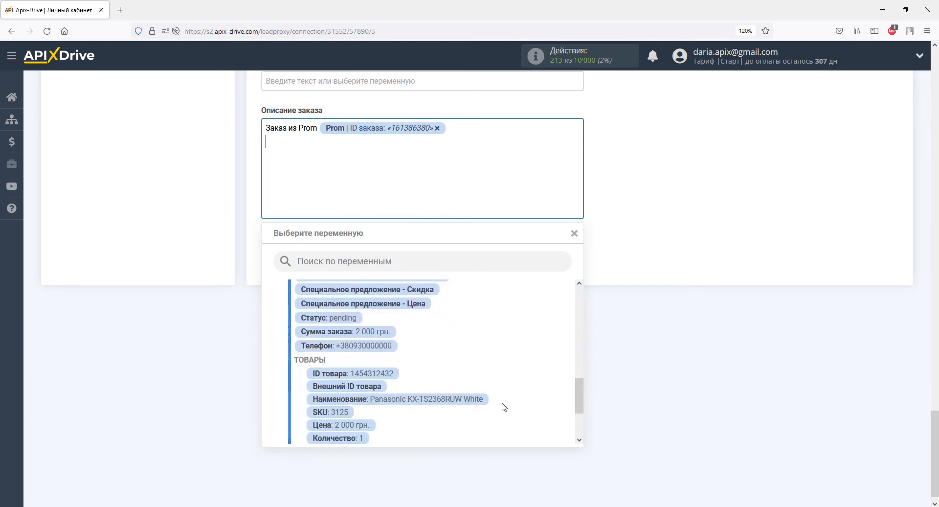
click(483, 404)
key(Return)
text(Цена:)
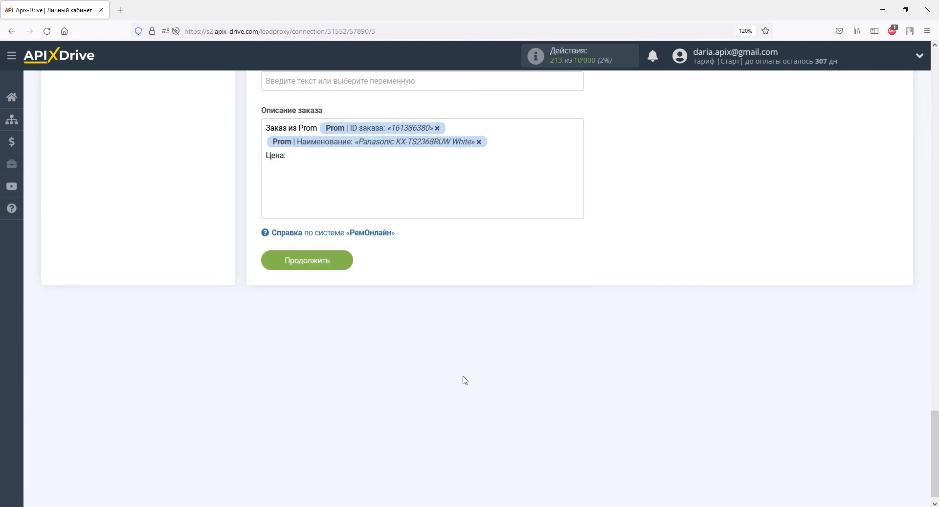
click(424, 196)
click(357, 424)
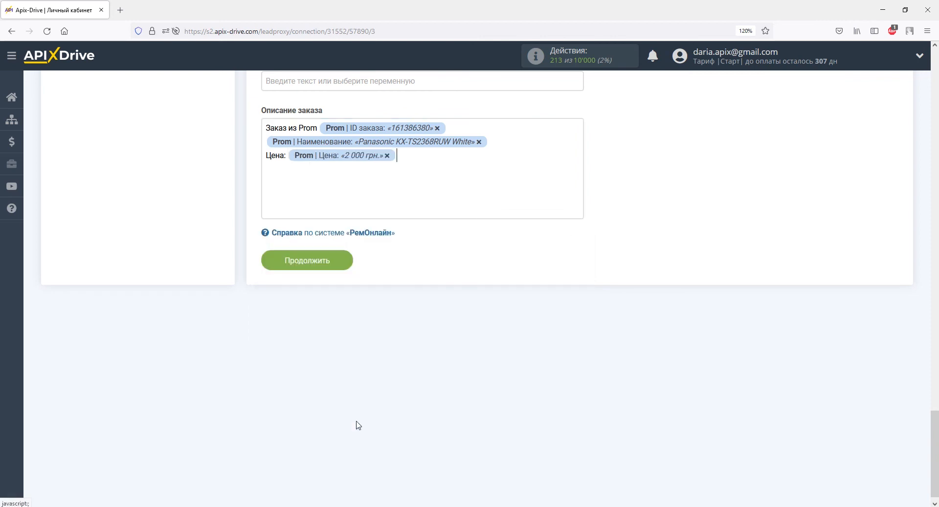
Add two more lines to «Описание заказа»: "Количество:" with Prom's «Количество» variable and "Сумма:" with the «Сумма заказа» variable.
key(Return)
text(Количество:)
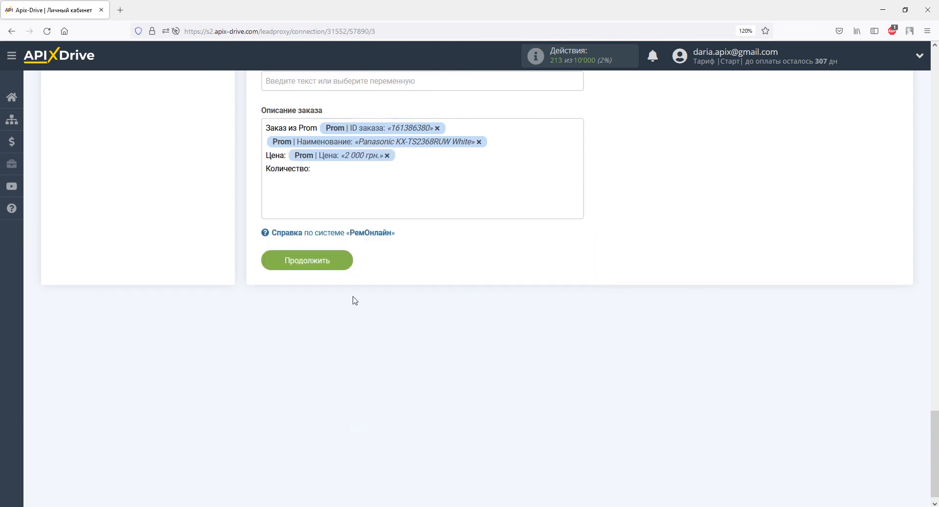
click(336, 193)
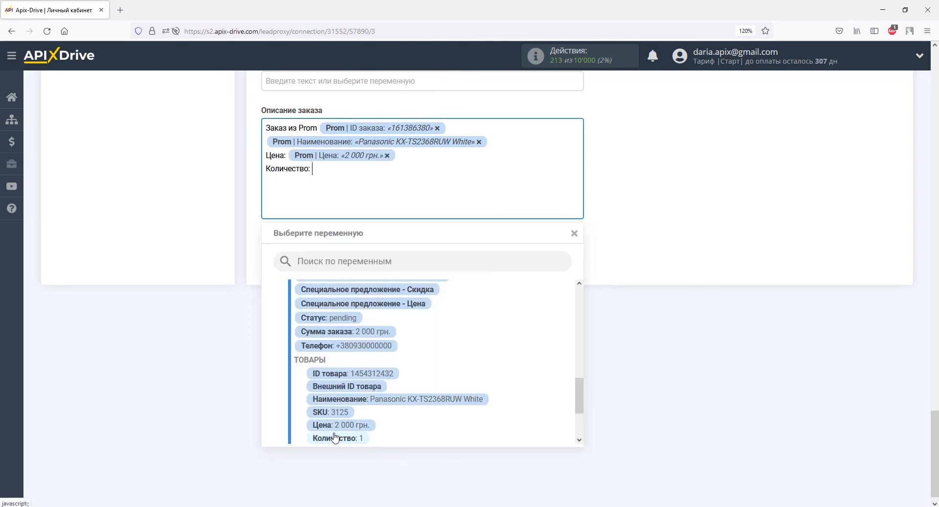
click(338, 438)
key(Return)
text(Су)
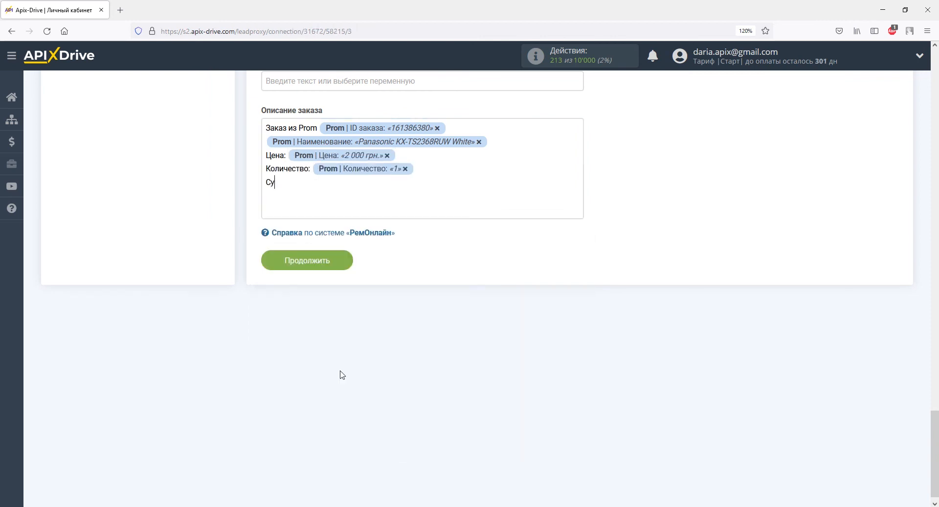
text(мма:)
click(343, 206)
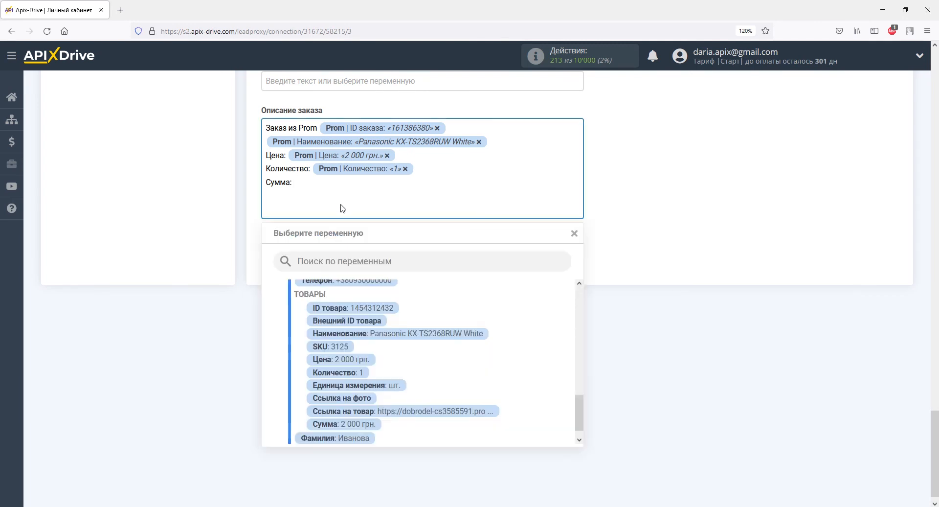
drag(578, 404, 579, 375)
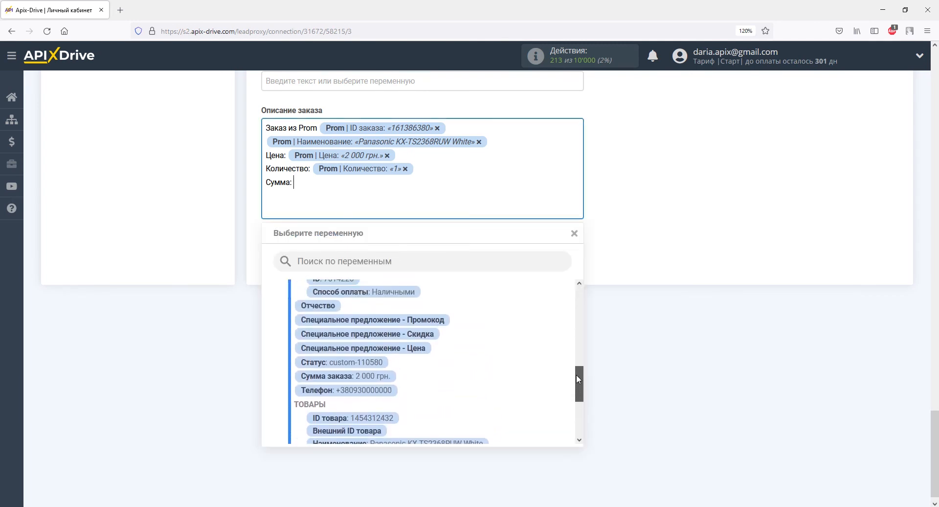
click(386, 376)
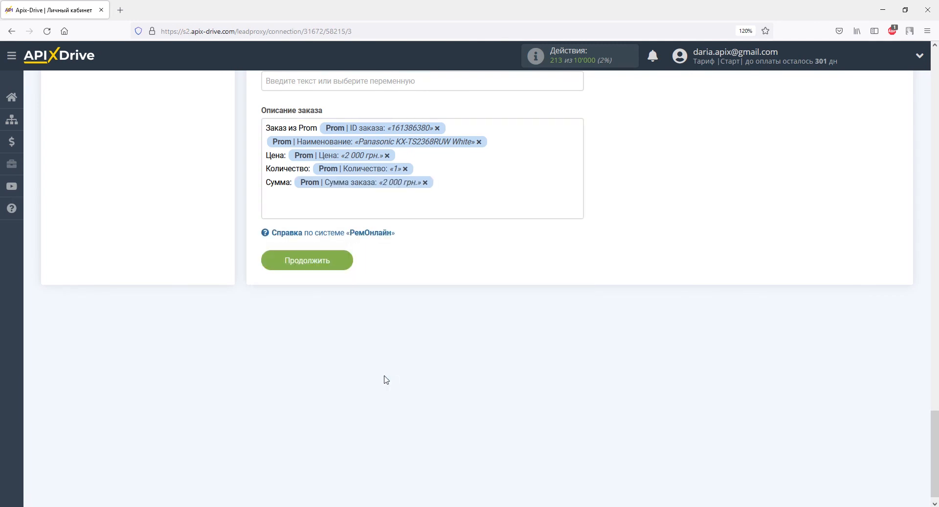
Save the field settings, proceed to the test stage and send the test order to РемОнлайн.
click(335, 266)
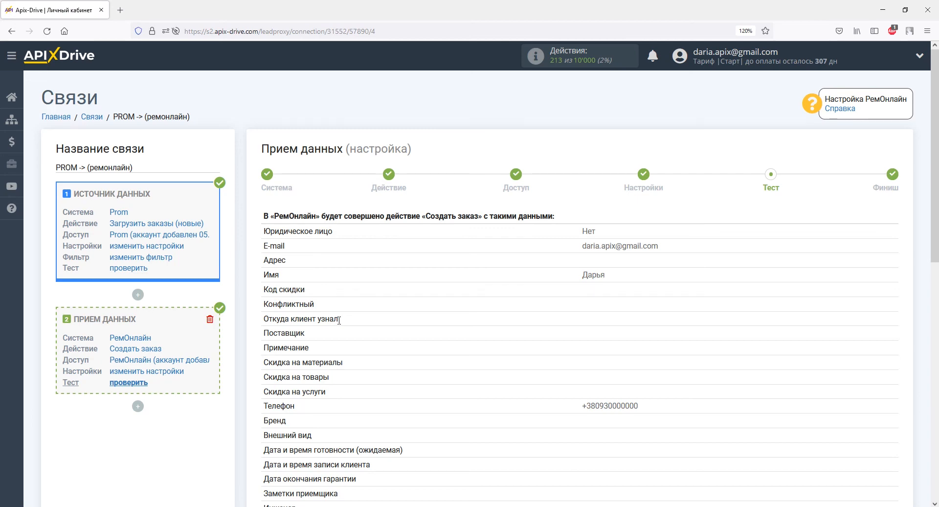
scroll(339, 320, down, 5)
click(411, 431)
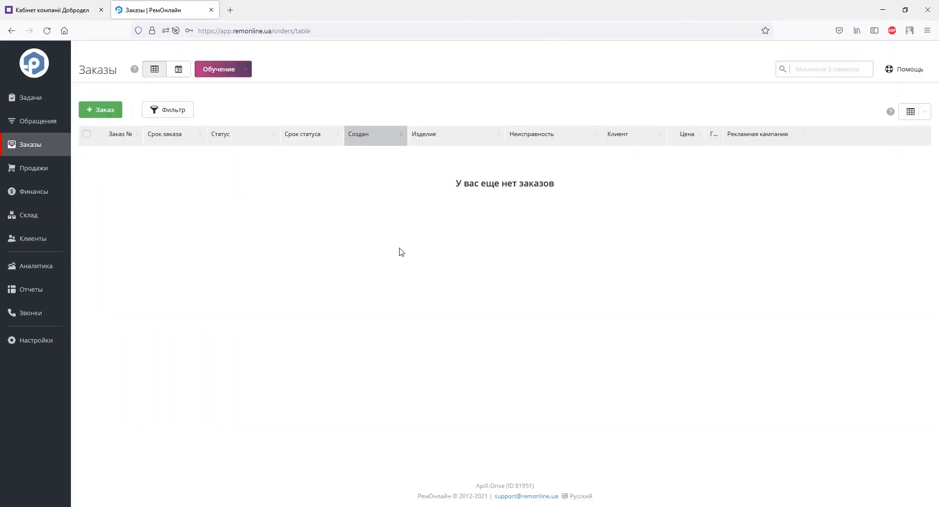
In РемОнлайн, refresh the orders list, open the new order and examine its client data and «Описание заказа».
click(47, 30)
click(132, 153)
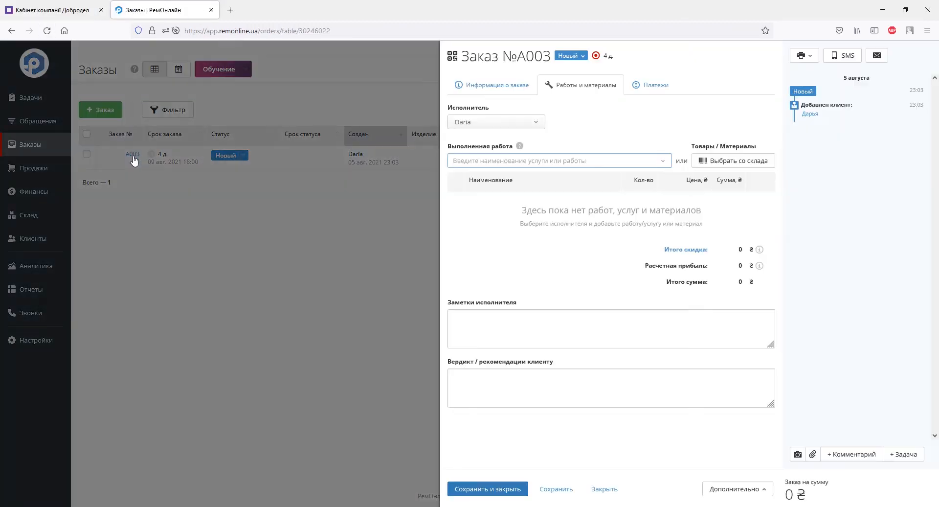
click(487, 86)
scroll(483, 118, down, 5)
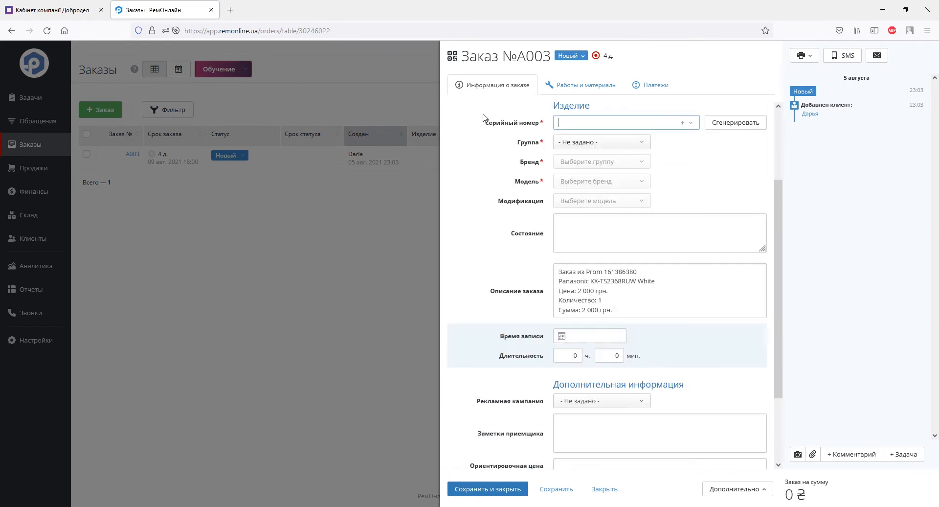
scroll(484, 121, up, 5)
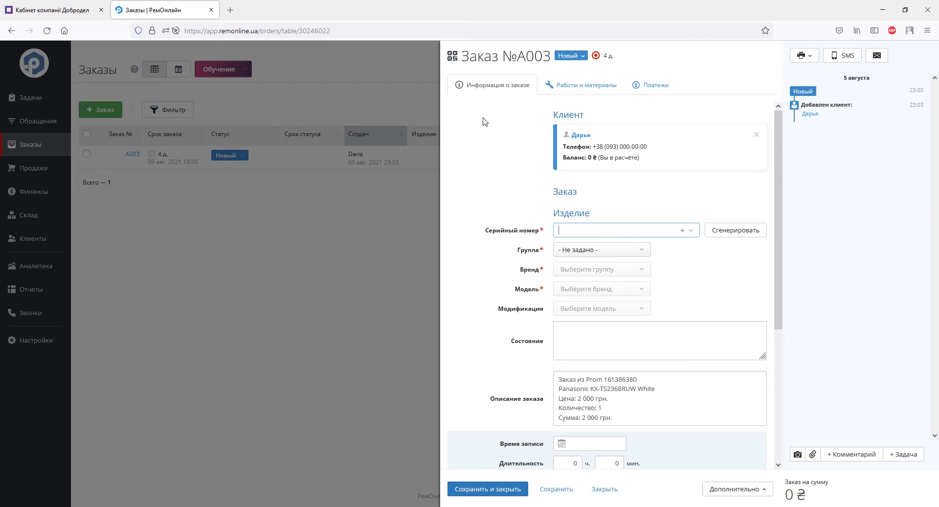
Return to ApiX-Drive, complete the data reception setup and enable auto-update for the connection.
key(alt+Tab)
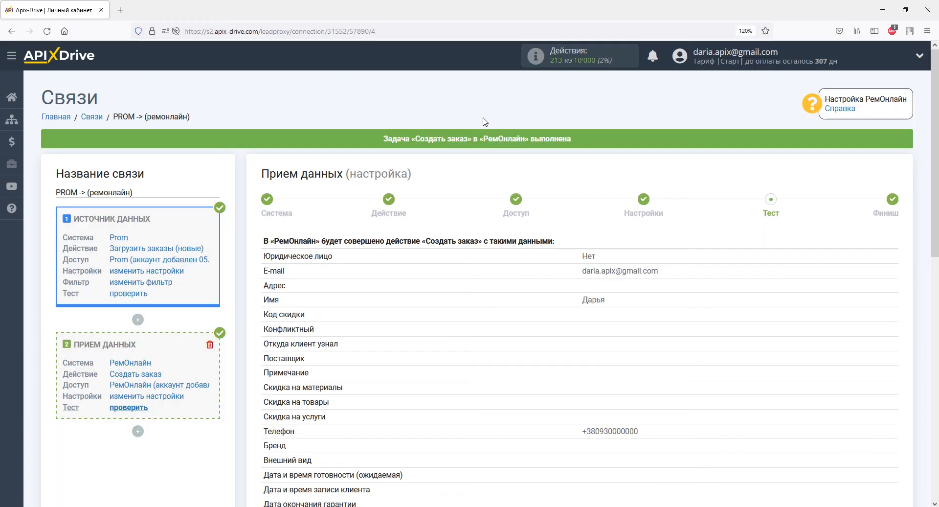
scroll(484, 122, down, 6)
click(848, 446)
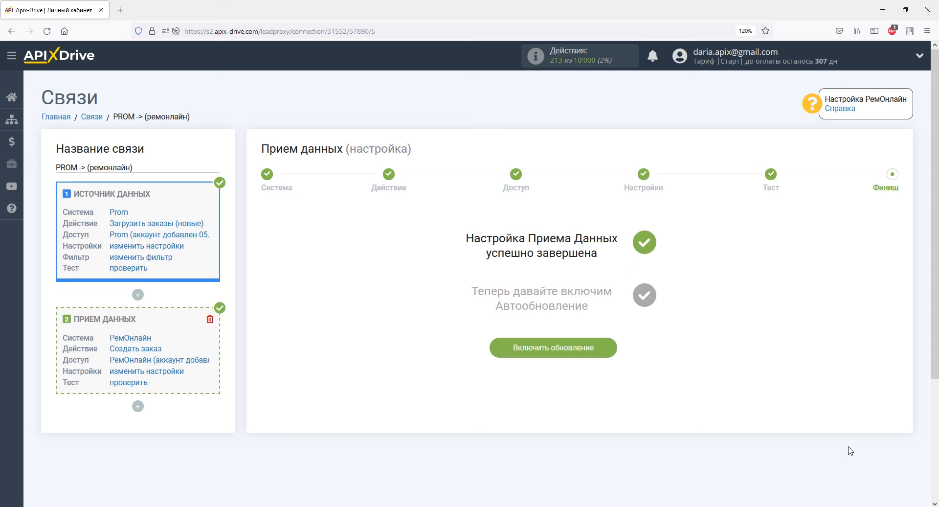
click(607, 350)
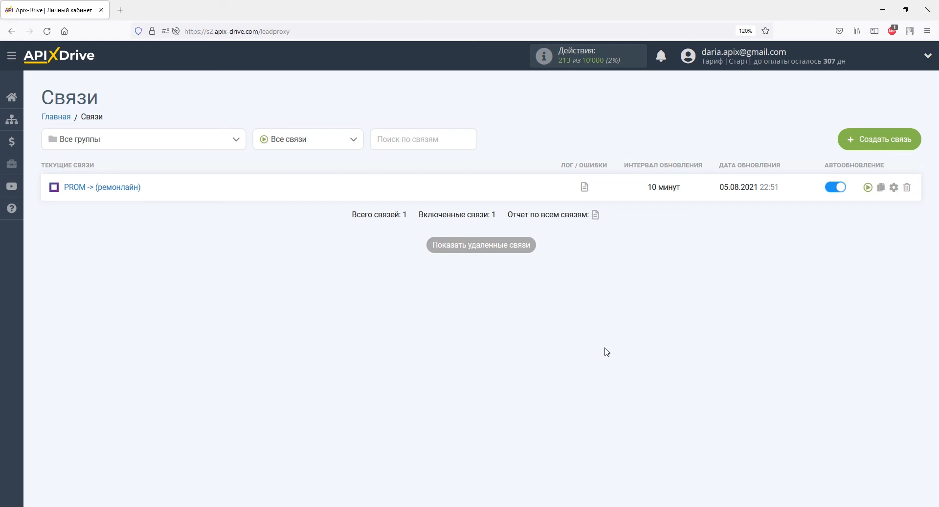
Set the update interval of the «PROM -> (ремонлайн)» connection to 5 minutes and save it.
click(894, 187)
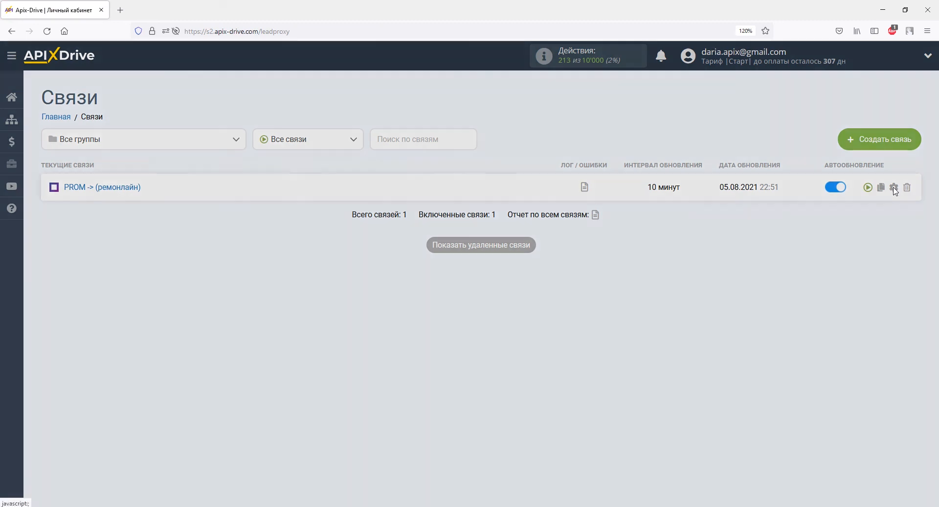
click(586, 282)
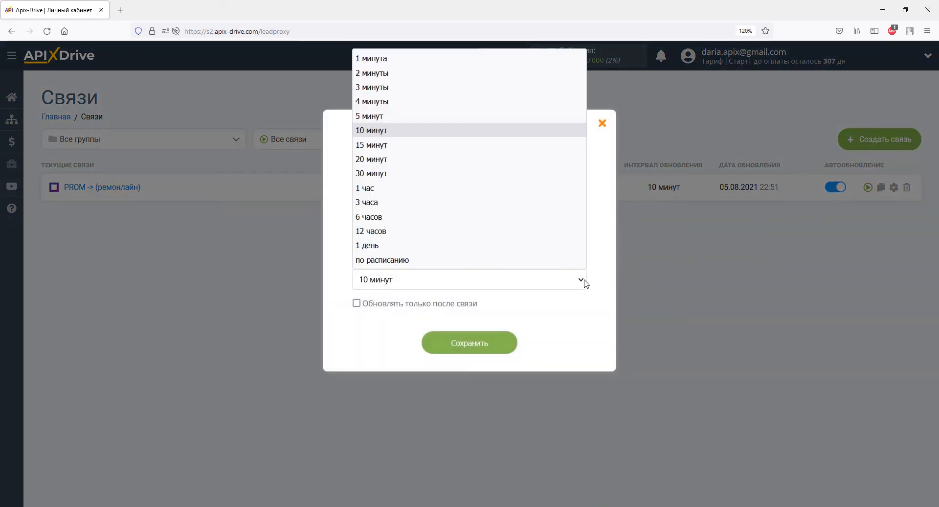
click(534, 120)
click(497, 348)
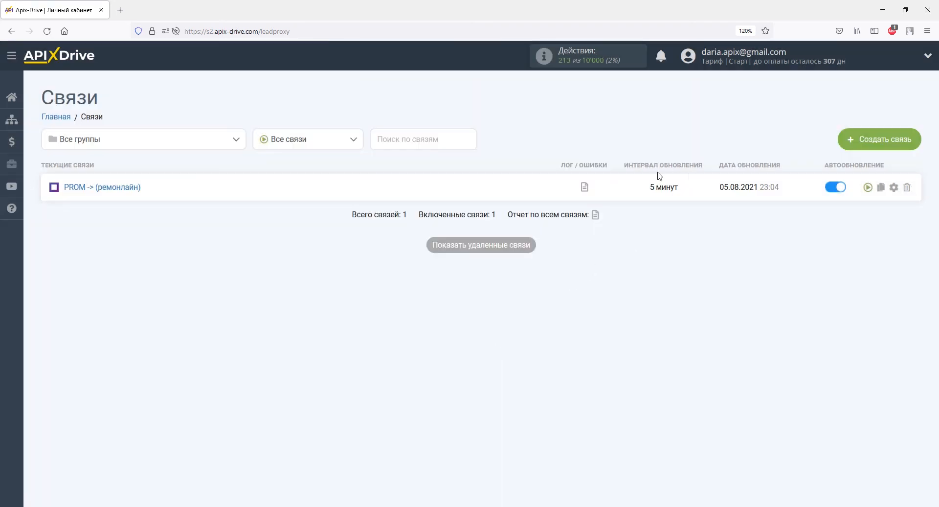